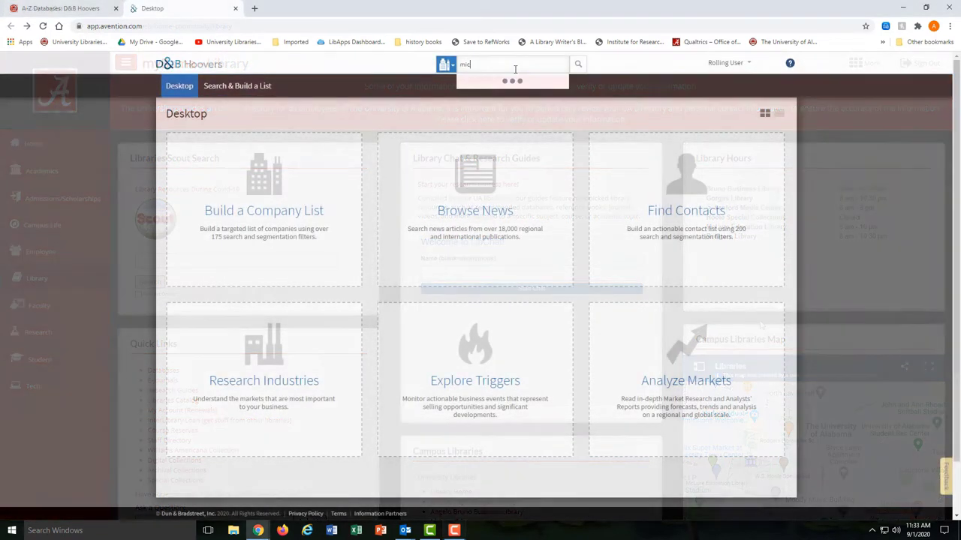
- Run a D&B Hoovers company search for 'michael kors'
{"action": "type", "text": "ael kor"}
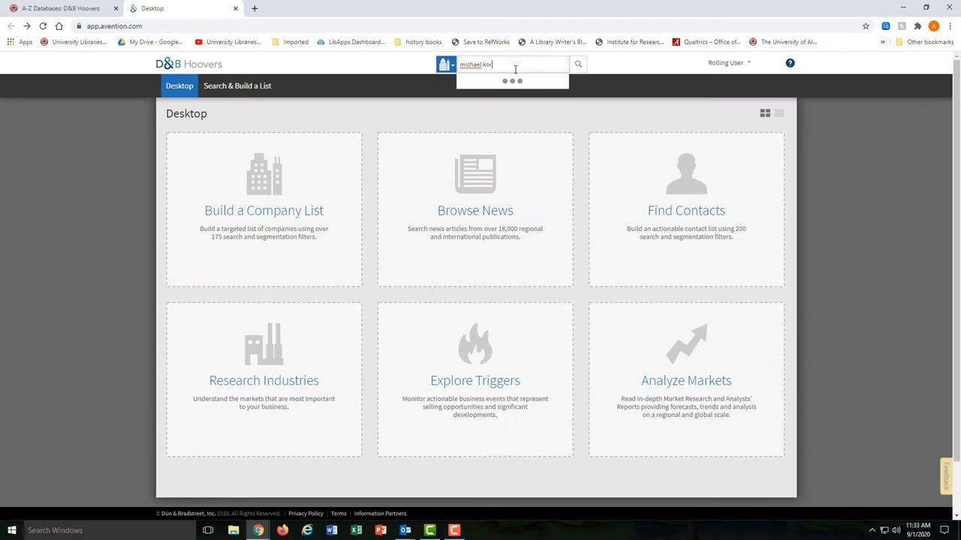
{"action": "type", "text": "s"}
{"action": "key", "text": "Return"}
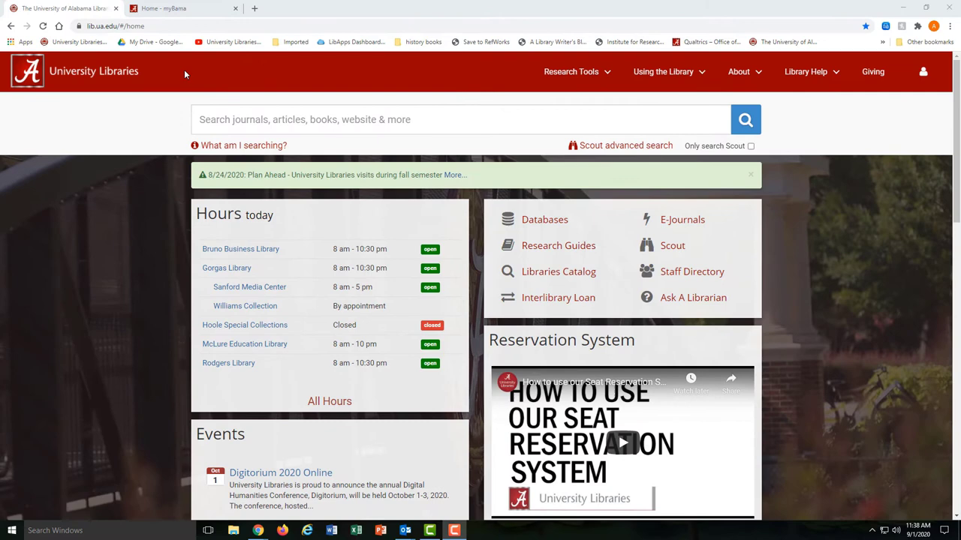
- Go to the myBama Library page and enter 'fashion marketing' in the Scout search box
{"action": "left_click", "coordinate": [169, 9]}
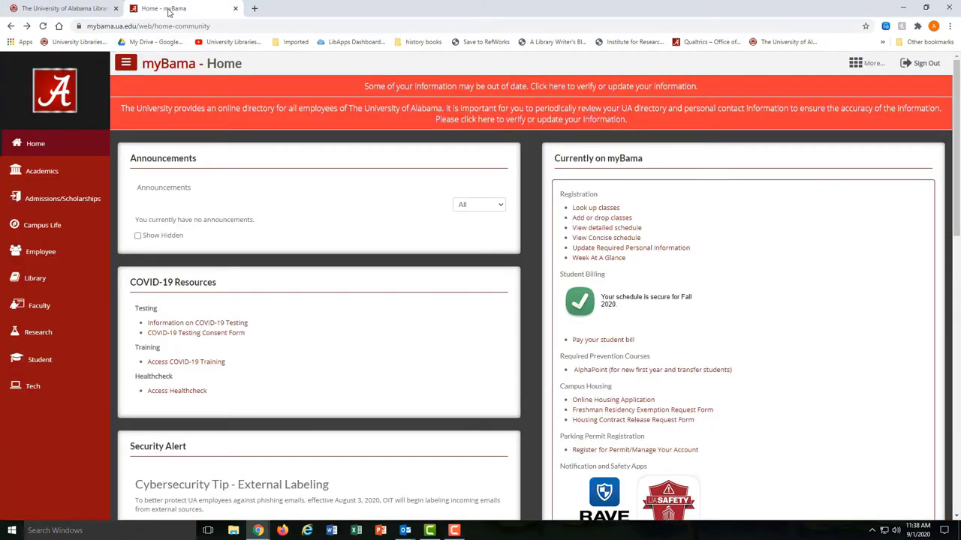
{"action": "left_click", "coordinate": [55, 279]}
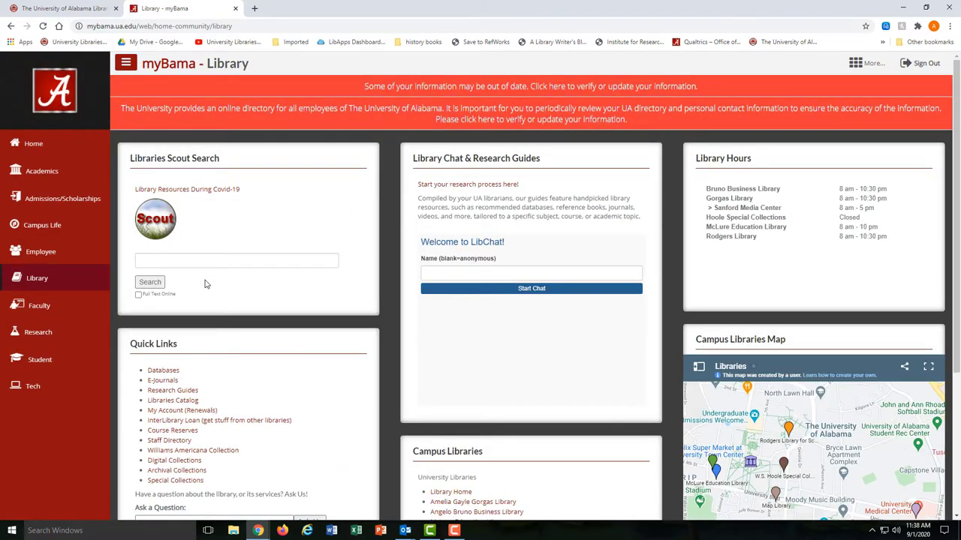
{"action": "left_click", "coordinate": [206, 261]}
{"action": "type", "text": "fash"}
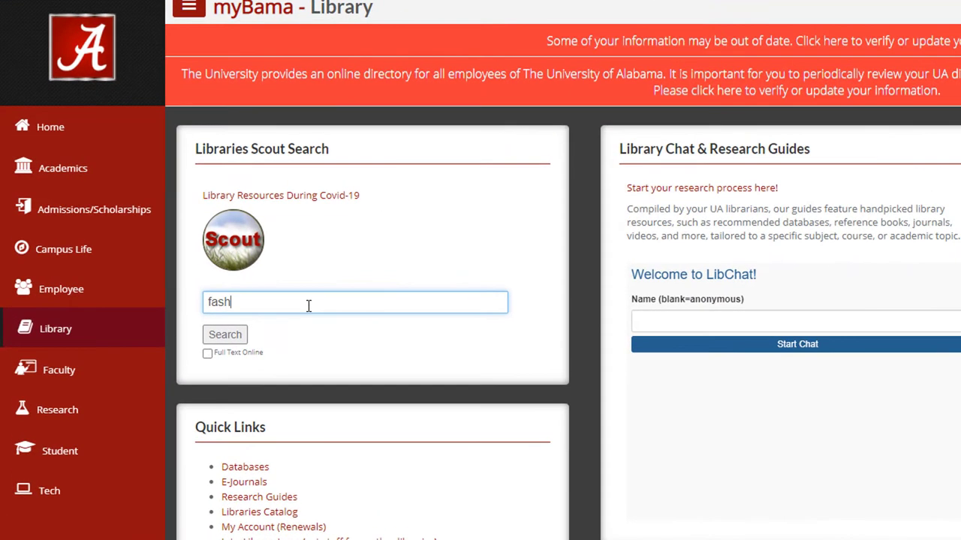
{"action": "type", "text": "ion marketing"}
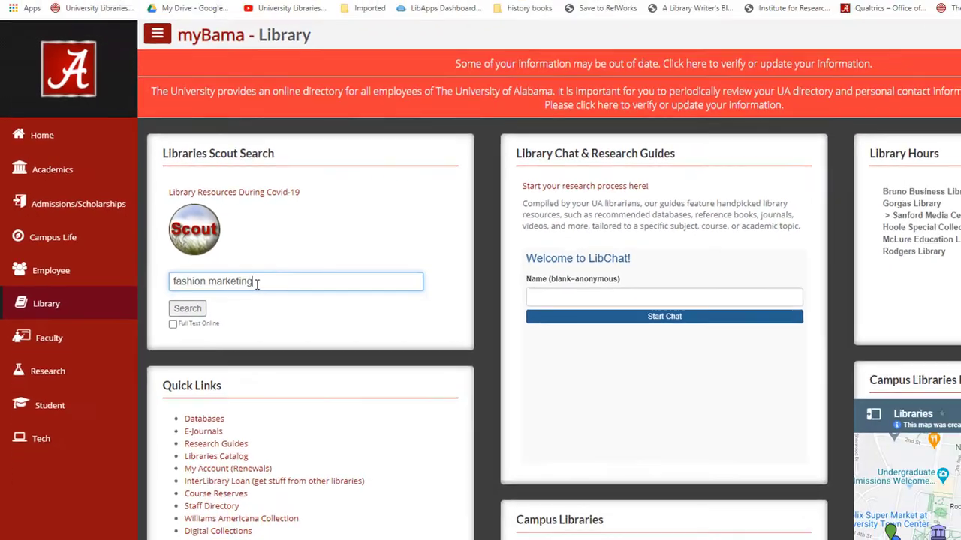
- Run the Scout search for 'fashion marketing' and scroll through the first book results
{"action": "key", "text": "Return"}
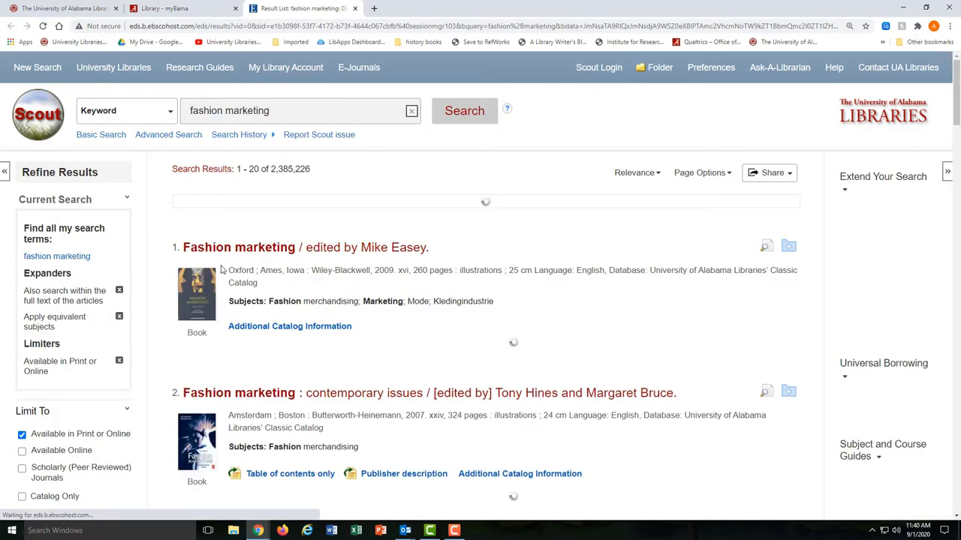
{"action": "scroll", "coordinate": [220, 269], "scroll_direction": "down", "scroll_amount": 2}
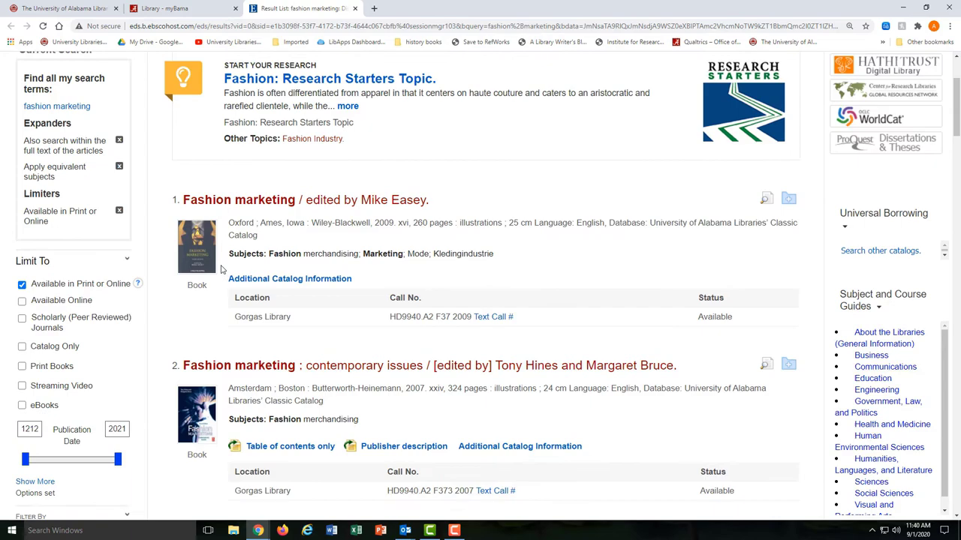
{"action": "scroll", "coordinate": [220, 268], "scroll_direction": "down", "scroll_amount": 6}
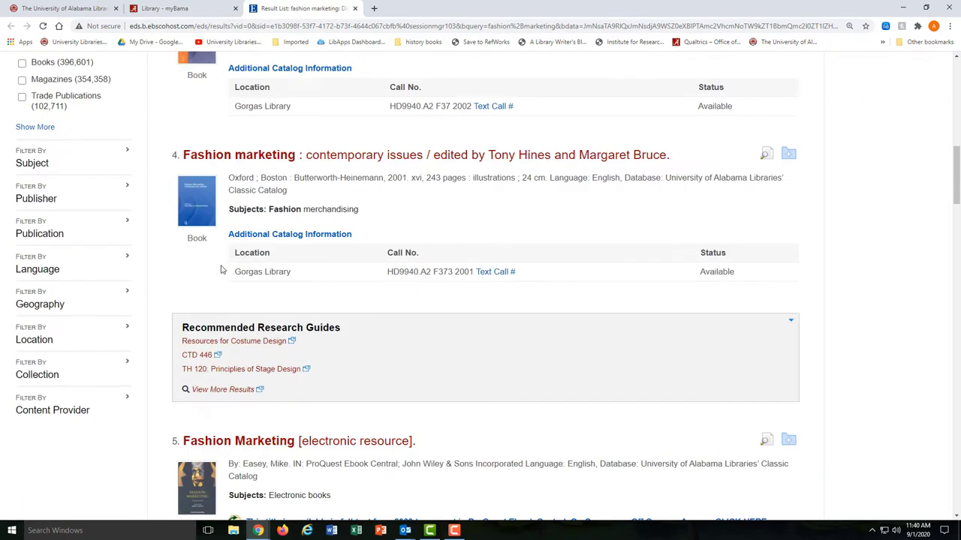
{"action": "scroll", "coordinate": [220, 268], "scroll_direction": "down", "scroll_amount": 8}
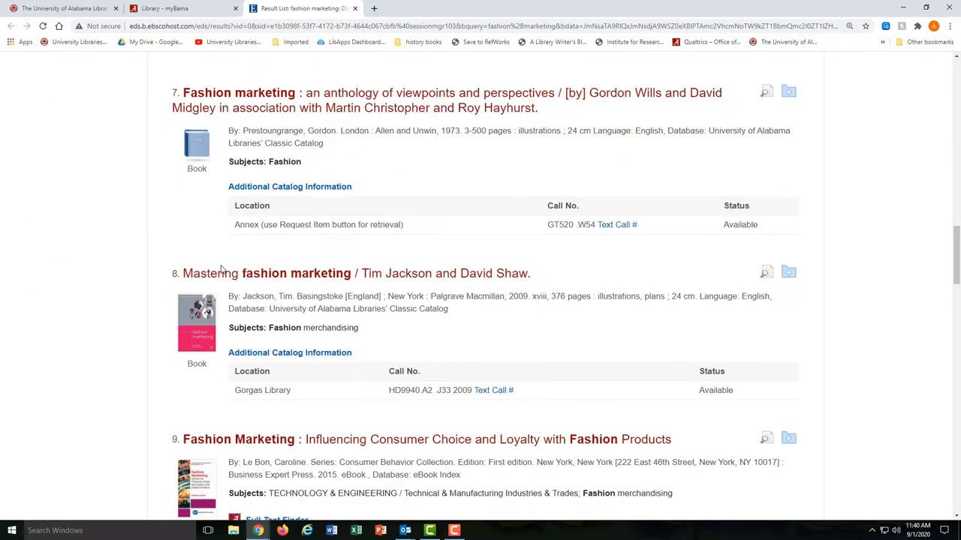
{"action": "scroll", "coordinate": [221, 268], "scroll_direction": "up", "scroll_amount": 10}
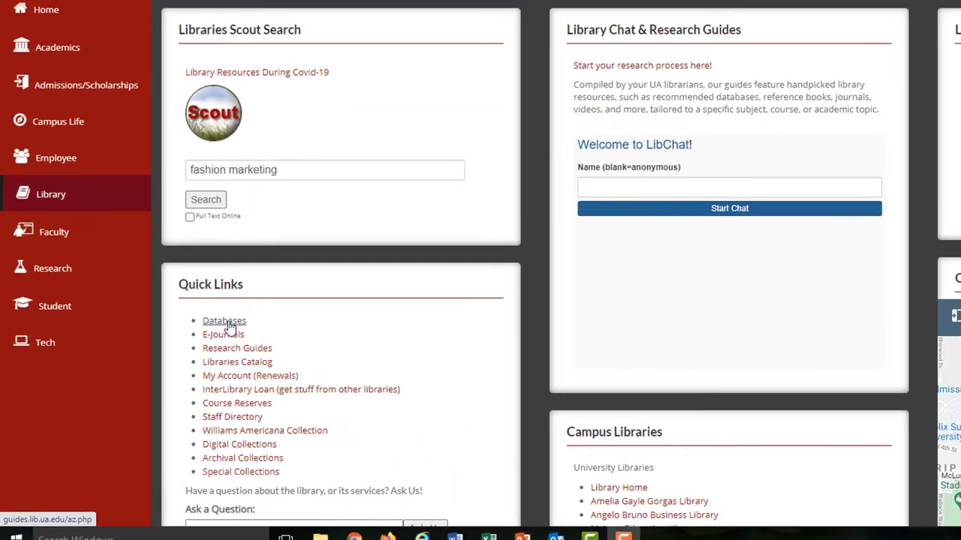
- Search the A-Z Databases list for 'D&B' and narrow it to D&B Hoovers
{"action": "left_click", "coordinate": [224, 321]}
{"action": "left_click", "coordinate": [713, 193]}
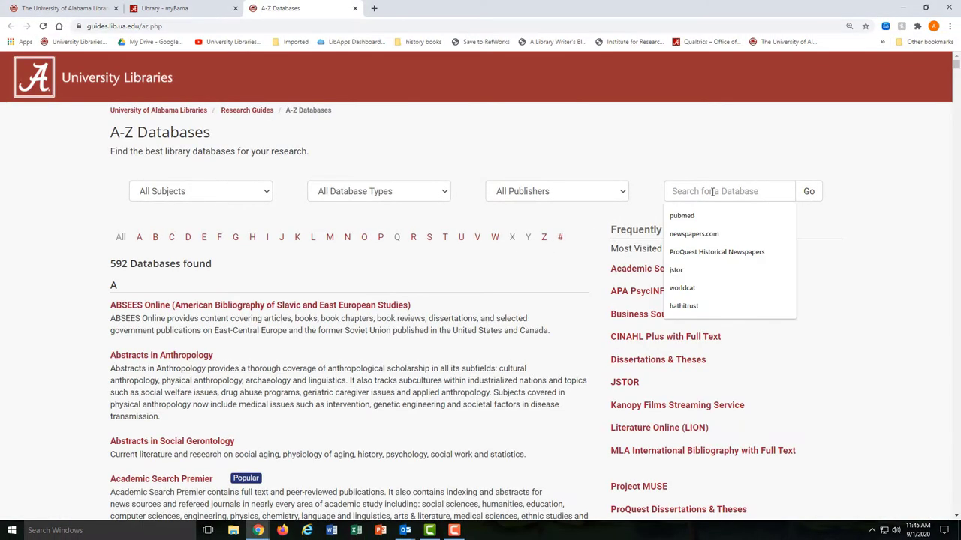
{"action": "type", "text": "D&B"}
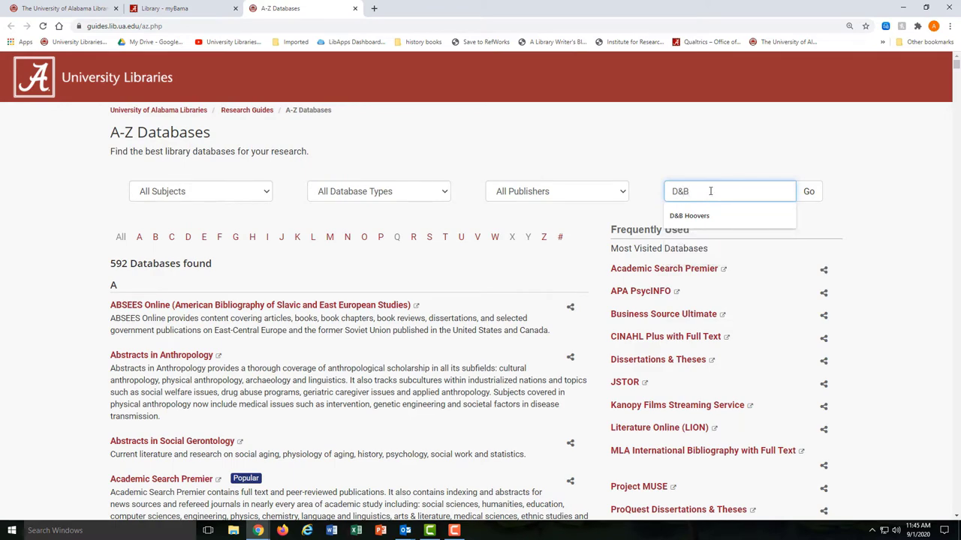
{"action": "key", "text": "Down"}
{"action": "left_click", "coordinate": [818, 189]}
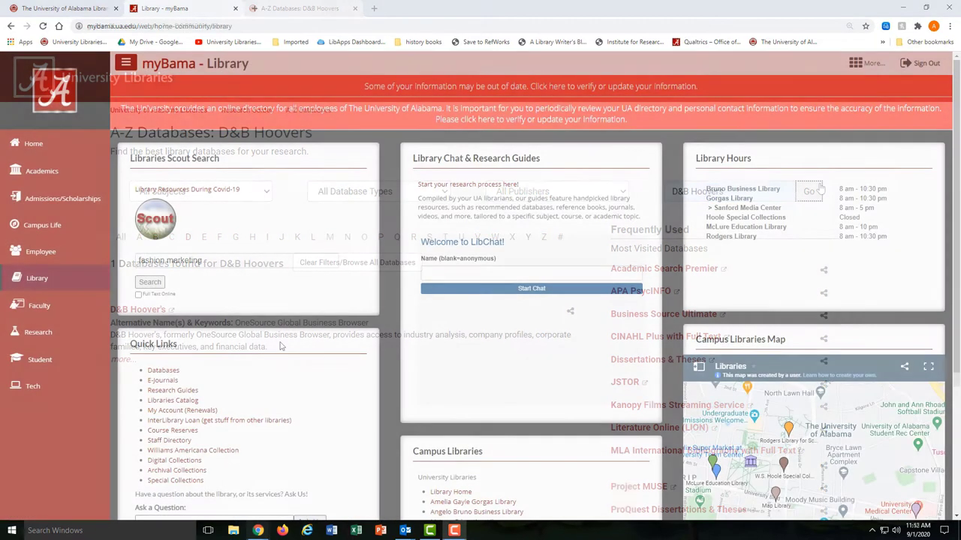
{"action": "scroll", "coordinate": [270, 353], "scroll_direction": "down", "scroll_amount": 1}
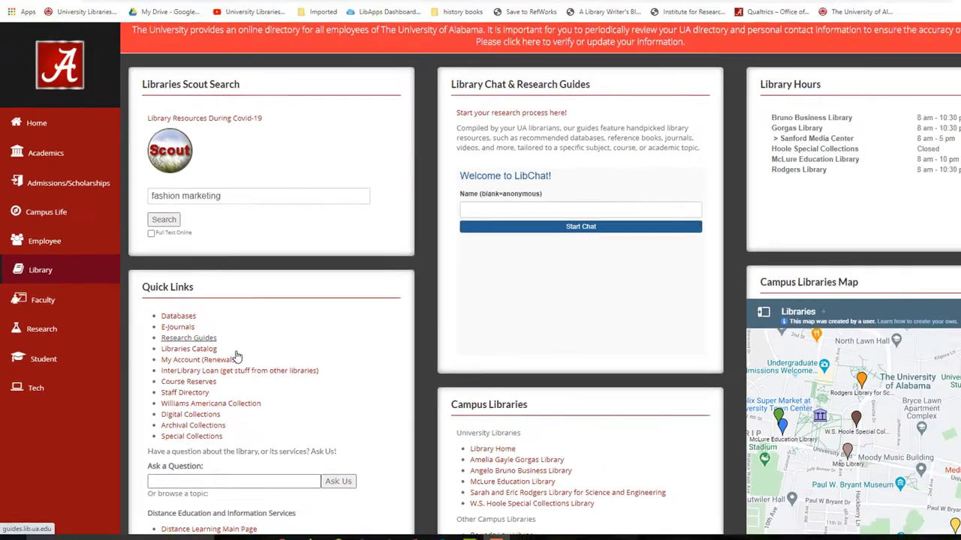
- In Research Guides, expand Human Environmental Sciences and open CTD 320: Visual Merchandising
{"action": "left_click", "coordinate": [270, 327]}
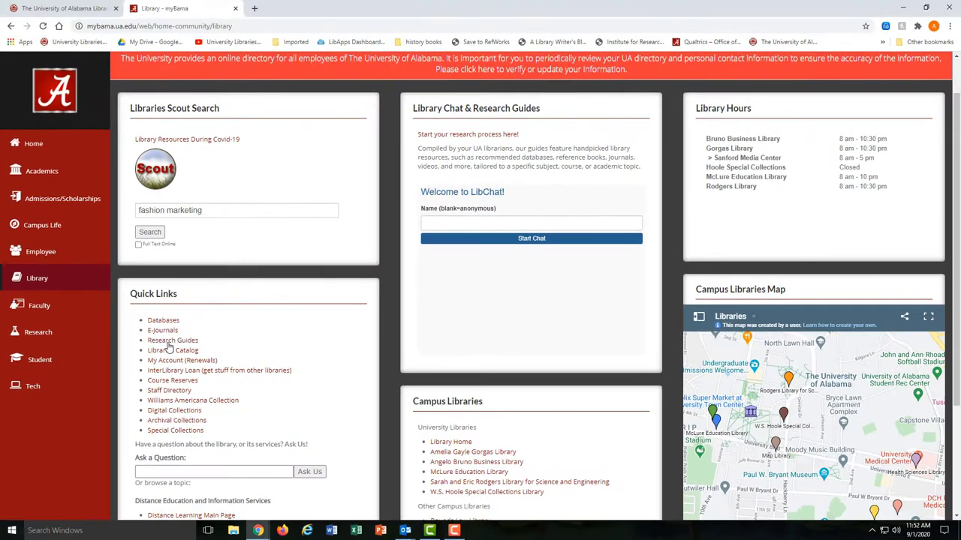
{"action": "scroll", "coordinate": [284, 326], "scroll_direction": "down", "scroll_amount": 6}
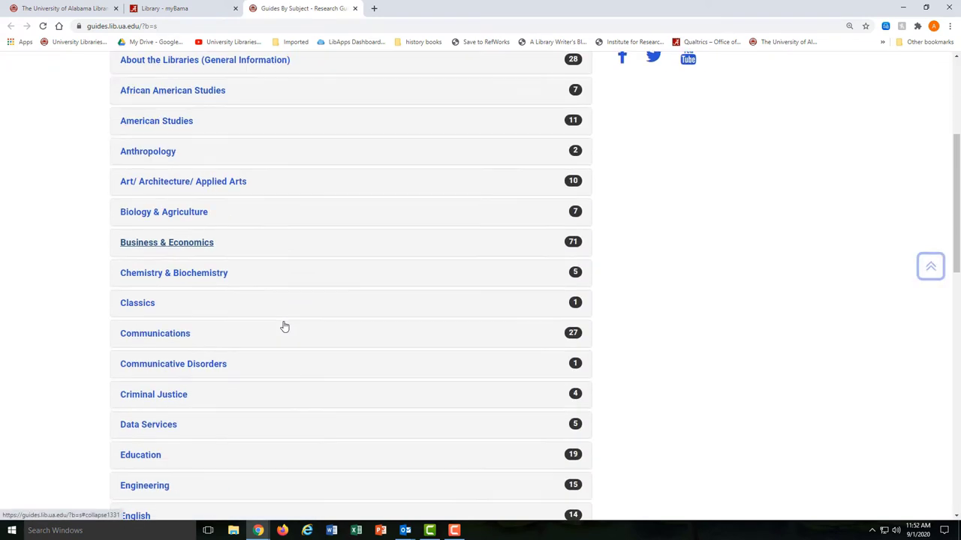
{"action": "scroll", "coordinate": [284, 326], "scroll_direction": "down", "scroll_amount": 2}
{"action": "left_click", "coordinate": [236, 347]}
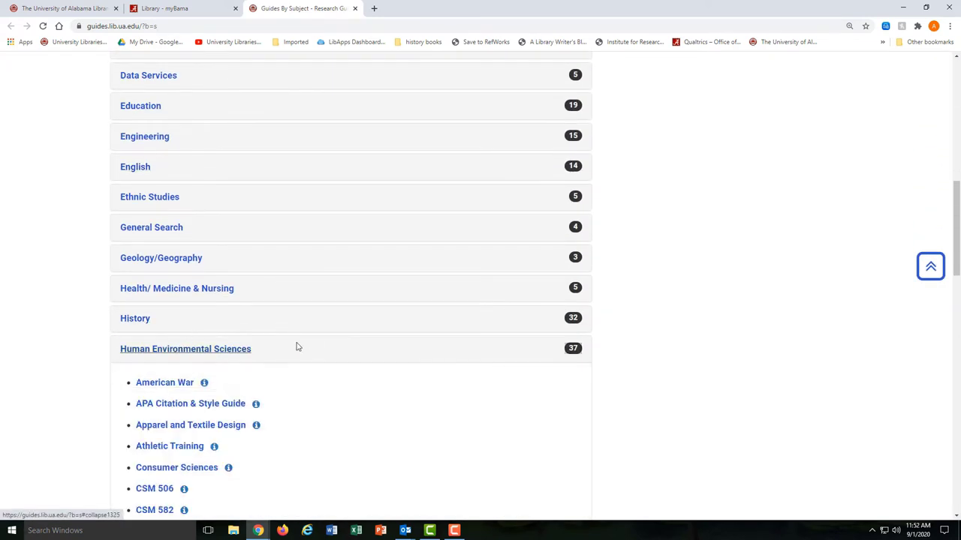
{"action": "scroll", "coordinate": [322, 342], "scroll_direction": "down", "scroll_amount": 3}
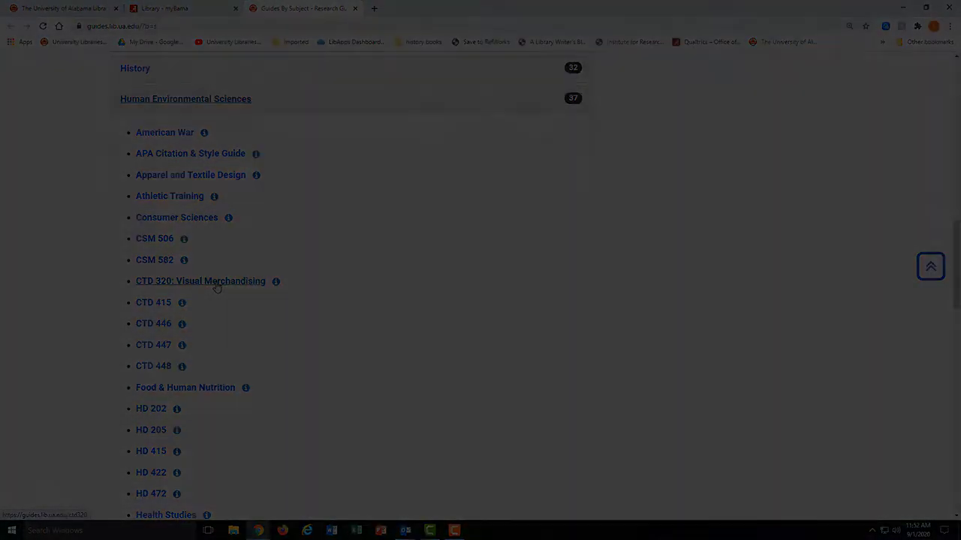
{"action": "left_click", "coordinate": [215, 283]}
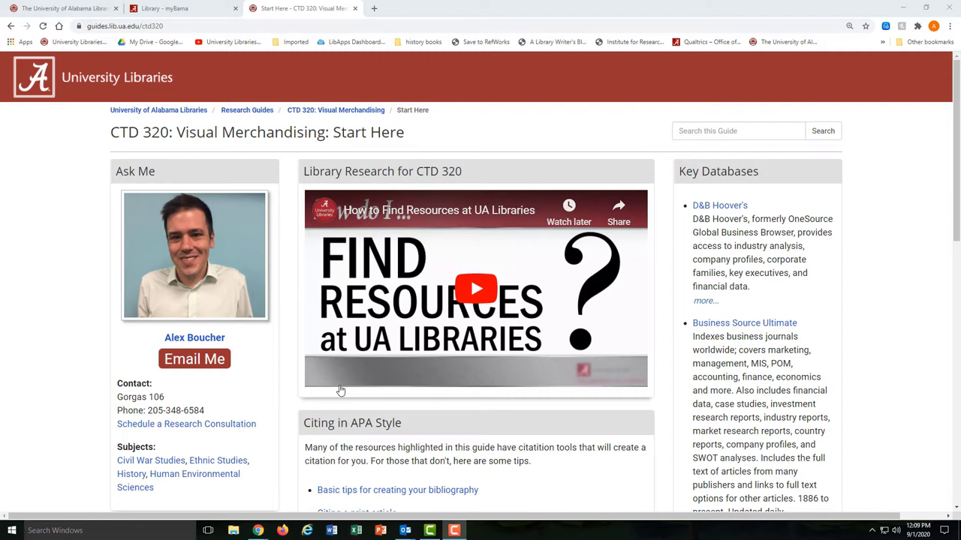
- Return to the myBama Library page and scroll through the library Staff Directory
{"action": "left_click", "coordinate": [83, 11]}
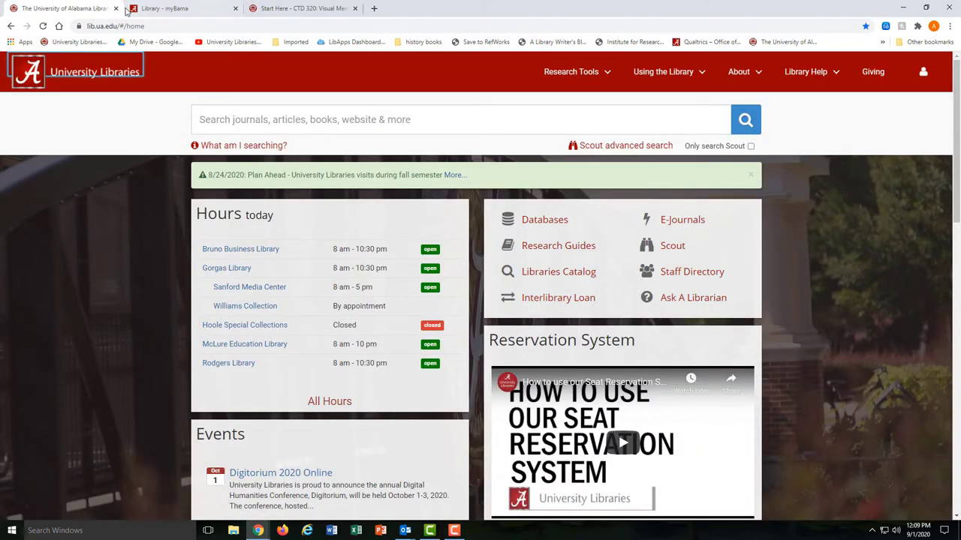
{"action": "left_click", "coordinate": [172, 9]}
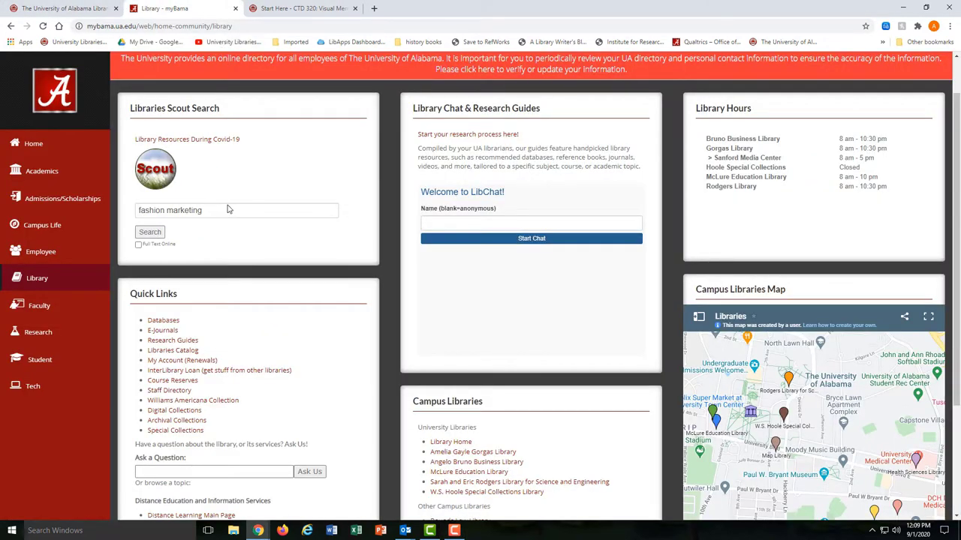
{"action": "scroll", "coordinate": [229, 250], "scroll_direction": "down", "scroll_amount": 1}
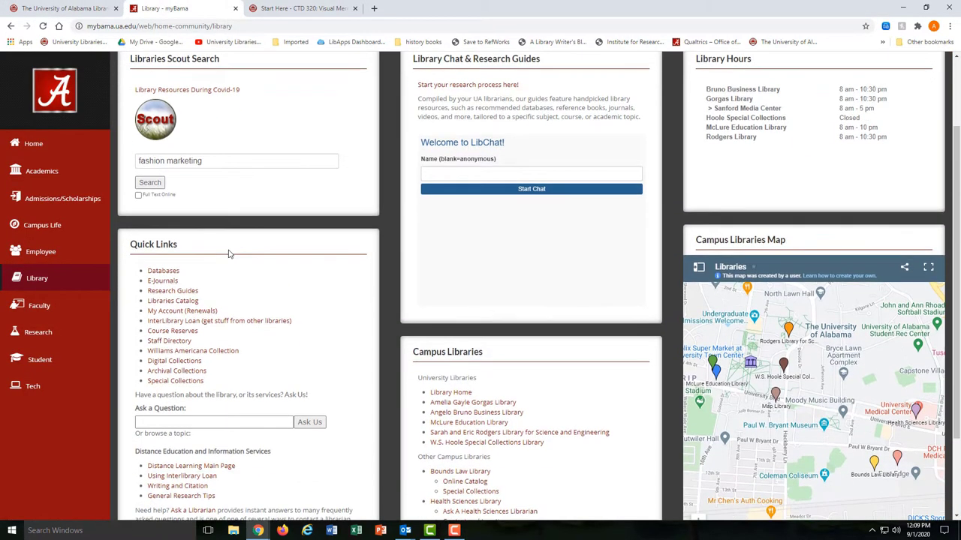
{"action": "left_click", "coordinate": [172, 341]}
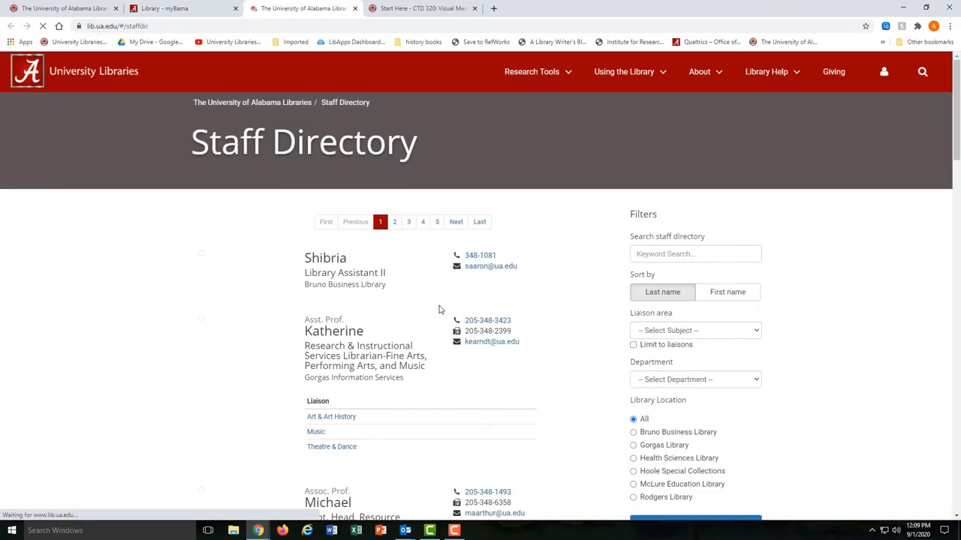
{"action": "scroll", "coordinate": [439, 310], "scroll_direction": "down", "scroll_amount": 6}
{"action": "scroll", "coordinate": [440, 310], "scroll_direction": "down", "scroll_amount": 5}
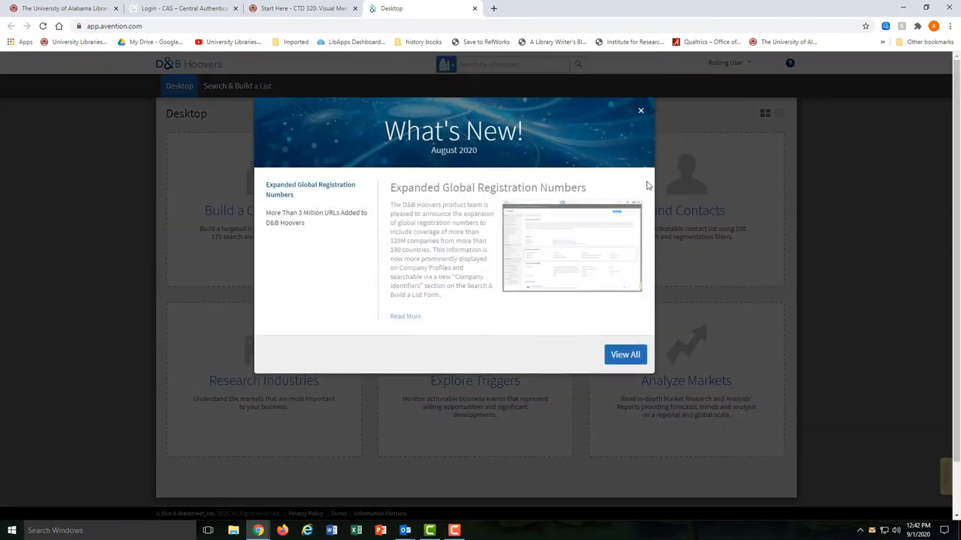
- Dismiss the What's New notice and search D&B Hoovers for 'calvin klein'
{"action": "left_click", "coordinate": [640, 111]}
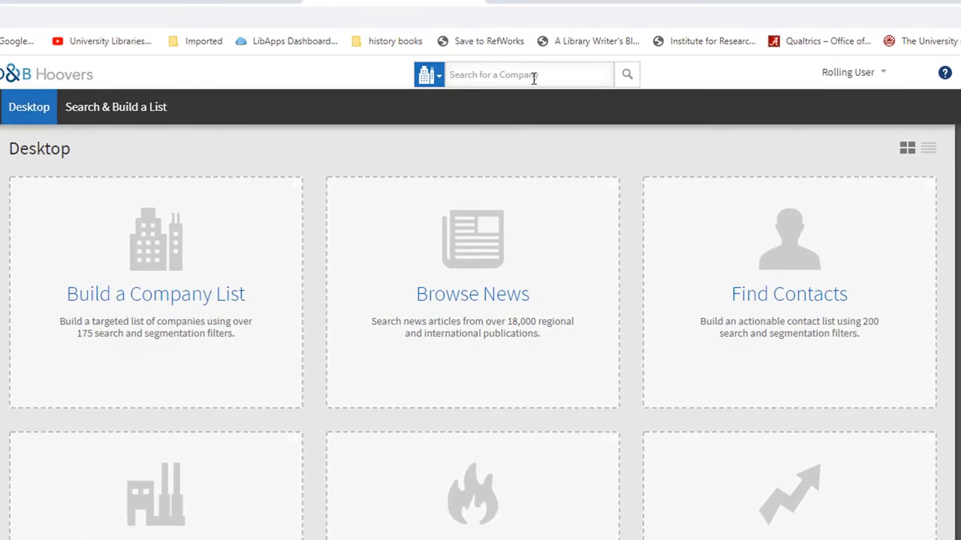
{"action": "type", "text": "calv"}
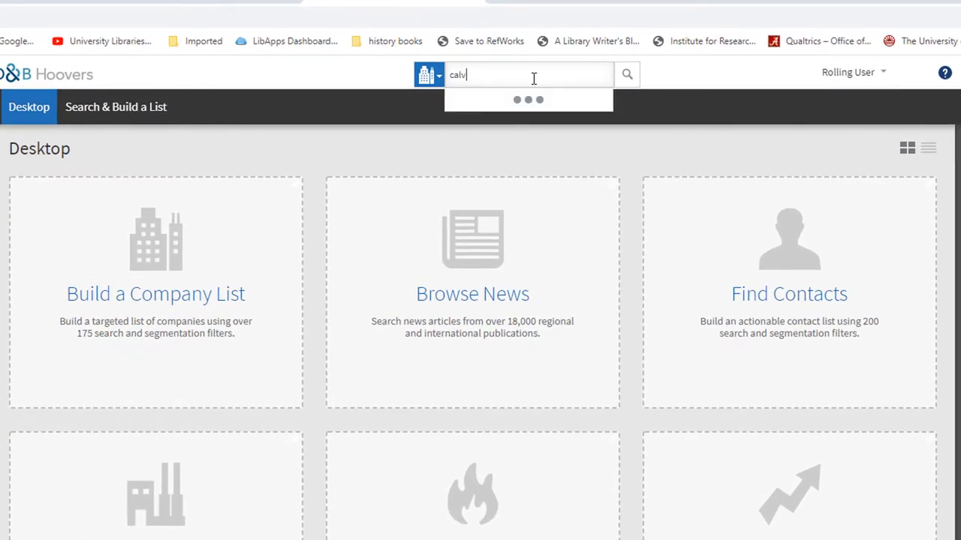
{"action": "type", "text": "in klein"}
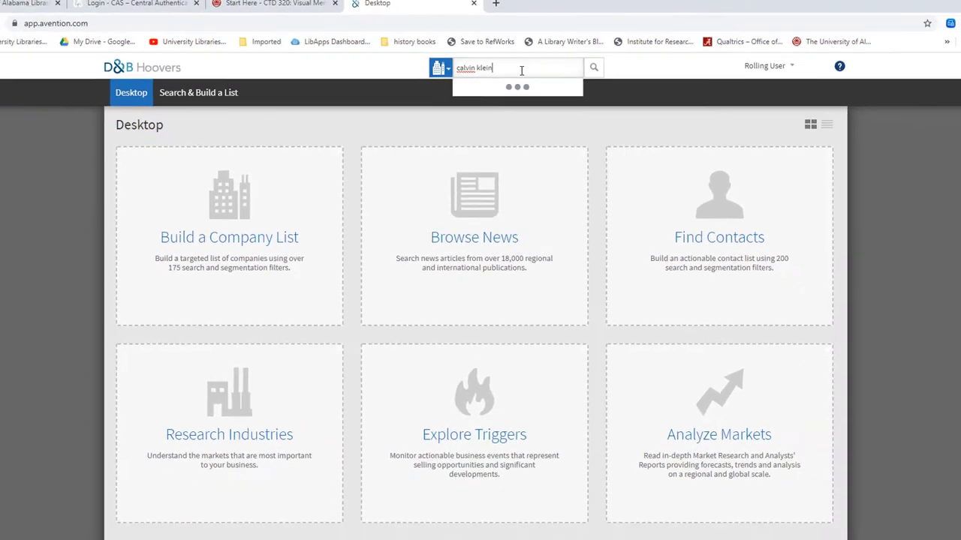
{"action": "left_click", "coordinate": [593, 66]}
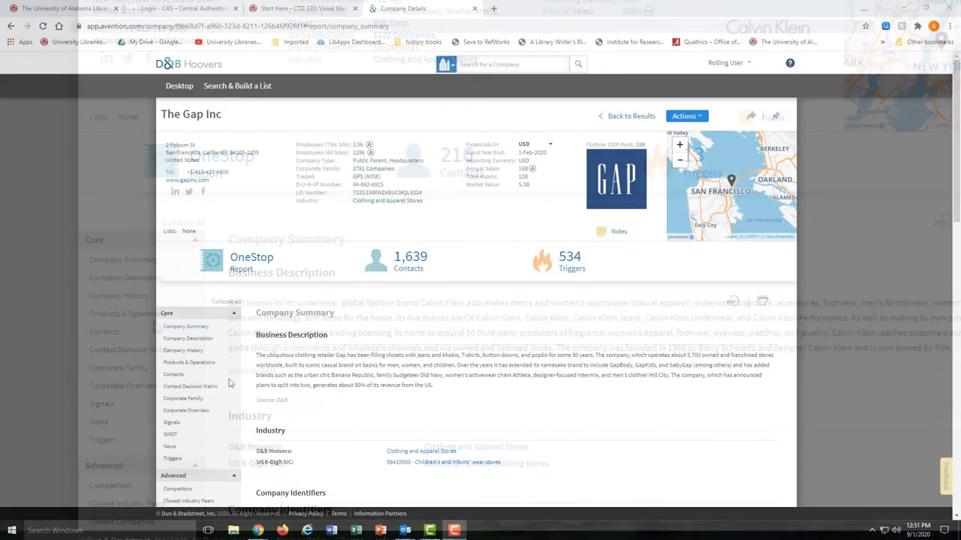
- Scroll the CTD 320 guide down to its Key Databases box
{"action": "scroll", "coordinate": [230, 383], "scroll_direction": "down", "scroll_amount": 2}
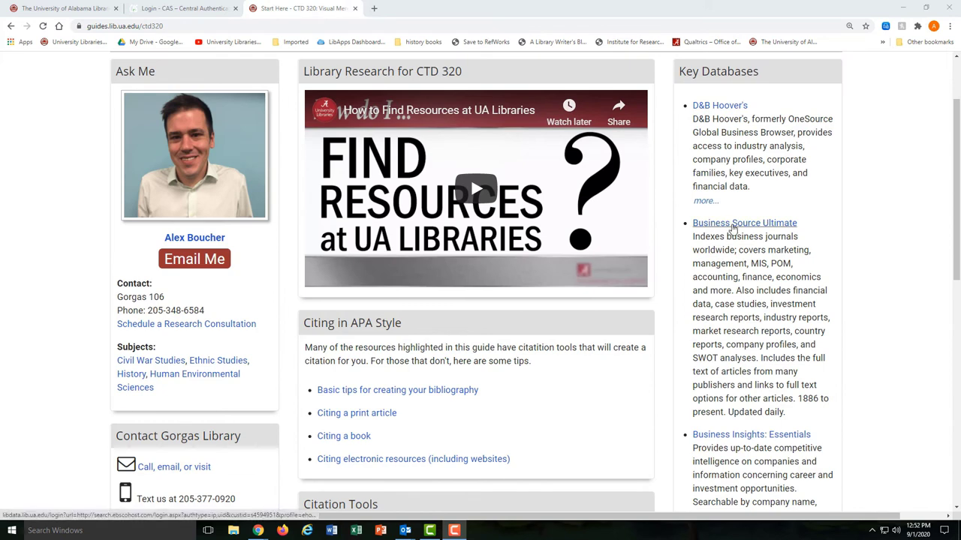
- Search Business Source Ultimate for 'Tommy Hilfiger' and open the Tommy Hilfiger Licensing LLC SWOT Analysis record
{"action": "left_click", "coordinate": [734, 225]}
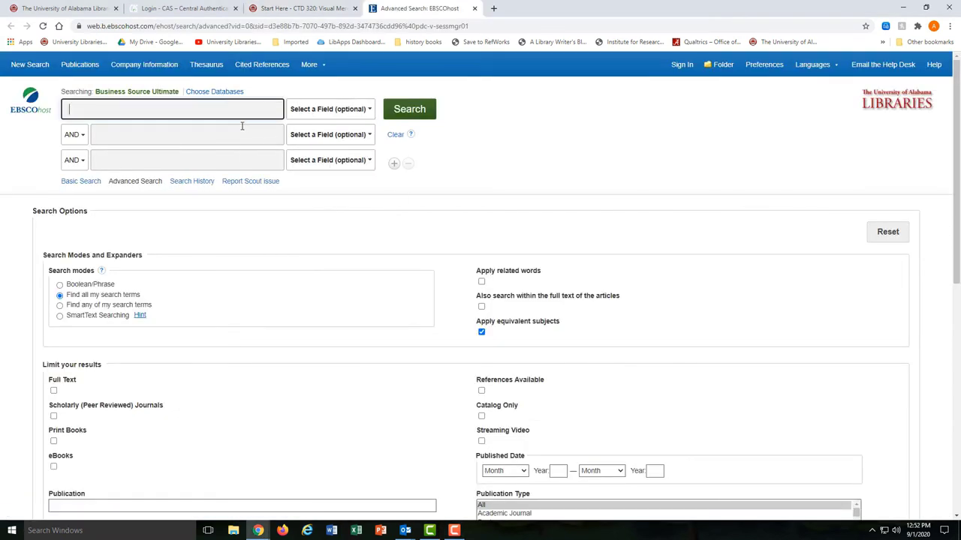
{"action": "type", "text": "Tomm"}
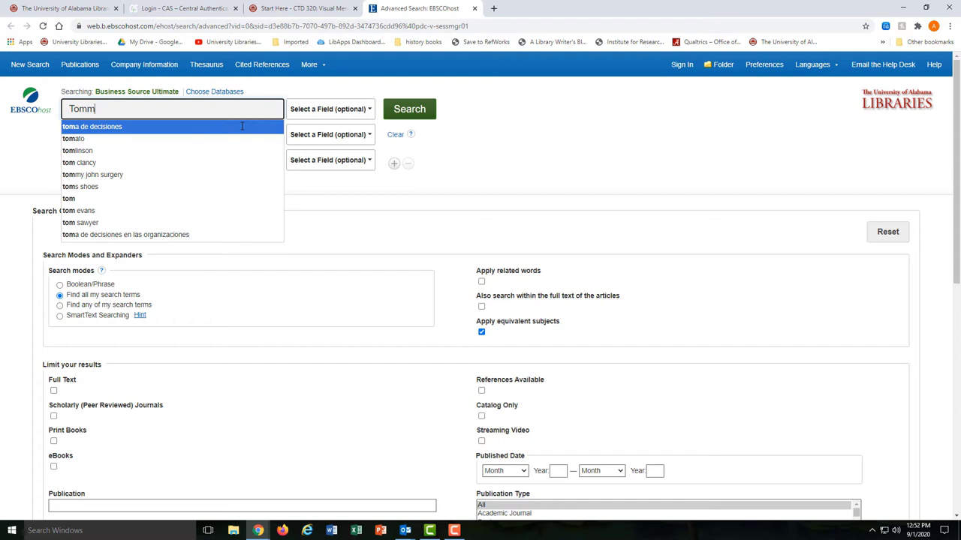
{"action": "type", "text": "y Hilfiger"}
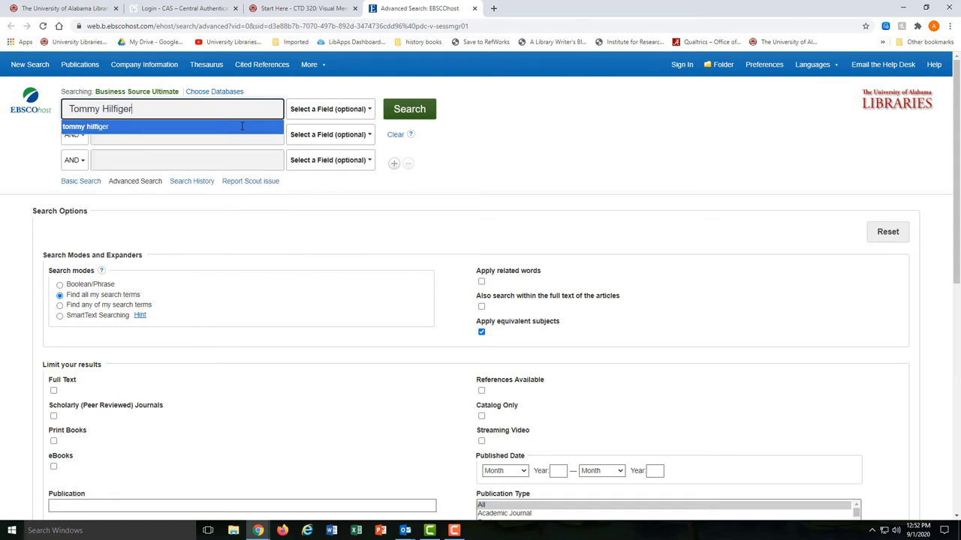
{"action": "left_click", "coordinate": [409, 109]}
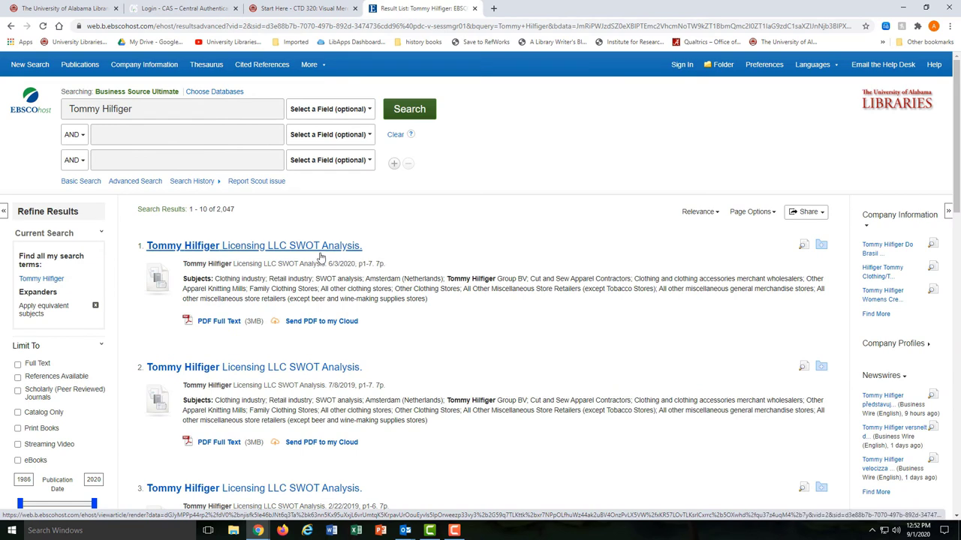
{"action": "scroll", "coordinate": [320, 258], "scroll_direction": "down", "scroll_amount": 2}
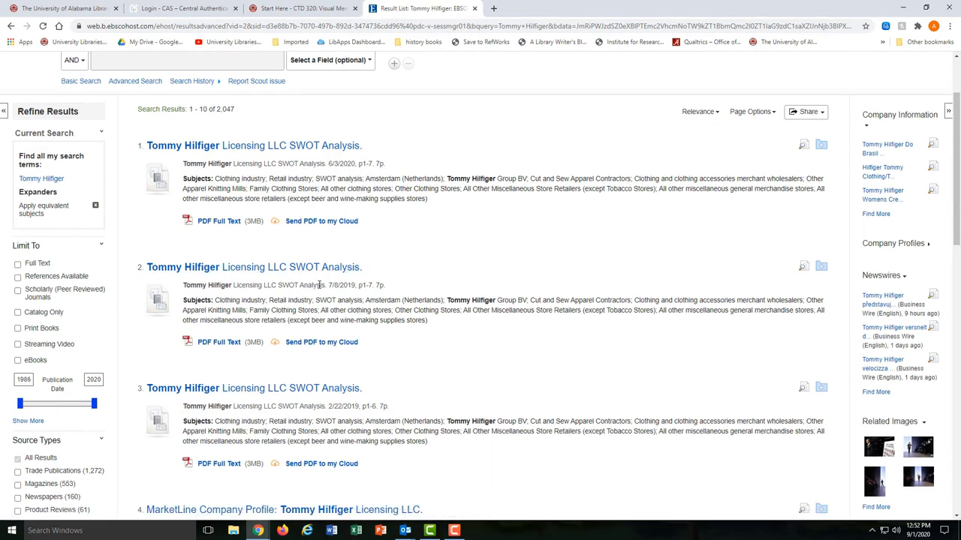
{"action": "scroll", "coordinate": [320, 286], "scroll_direction": "up", "scroll_amount": 2}
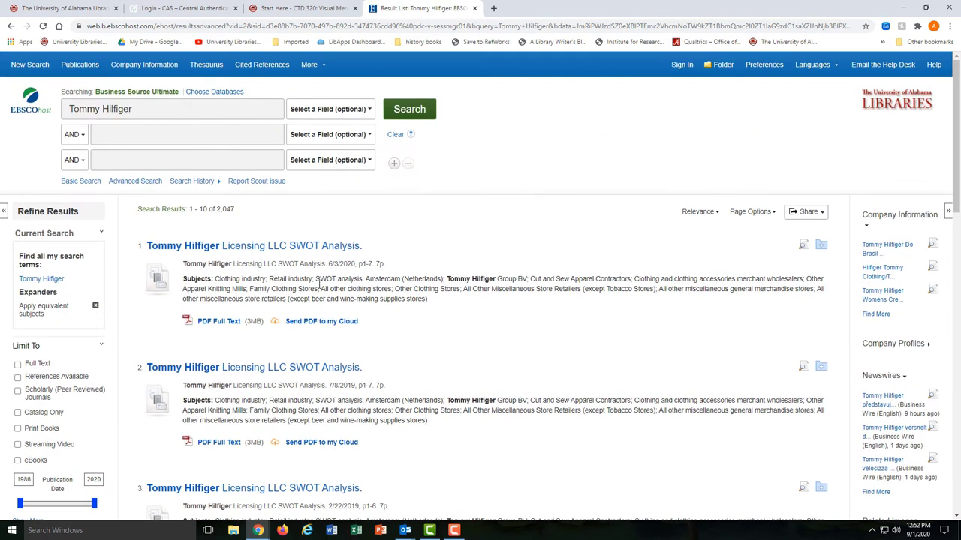
{"action": "left_click", "coordinate": [262, 253]}
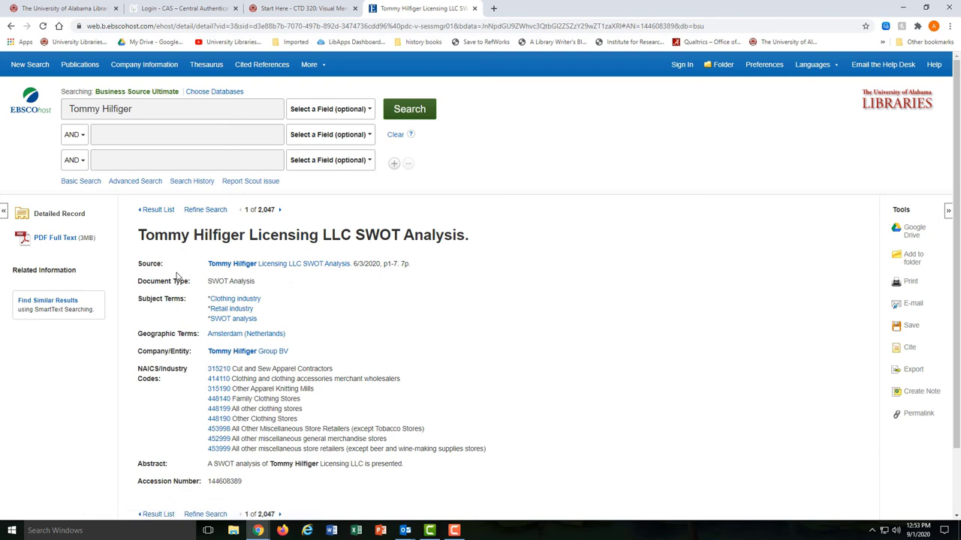
- View the SWOT analysis PDF full text, then return to the detailed record
{"action": "left_click", "coordinate": [80, 243]}
{"action": "scroll", "coordinate": [315, 243], "scroll_direction": "down", "scroll_amount": 10}
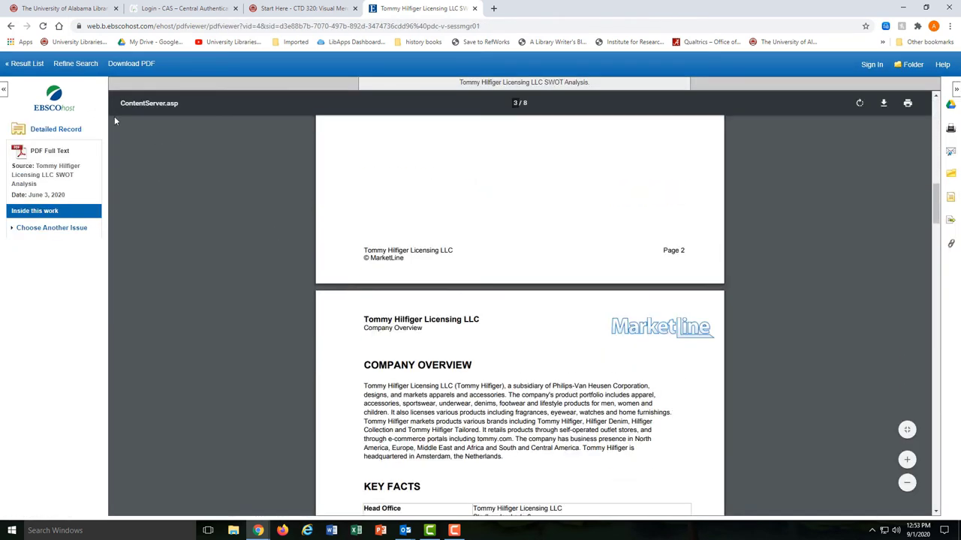
{"action": "key", "text": "alt+Left"}
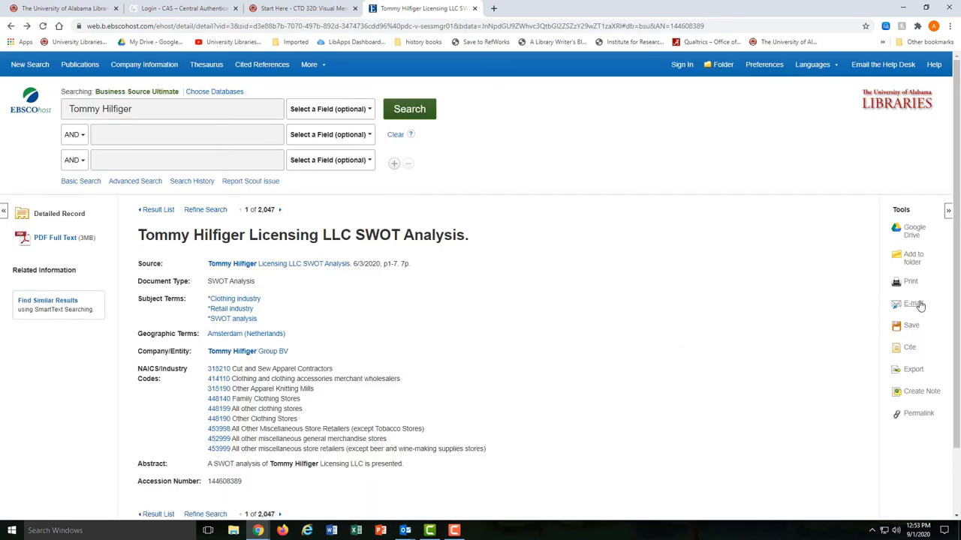
- Open and cancel the e-mail form, then browse the ready-made citation formats
{"action": "left_click", "coordinate": [913, 304]}
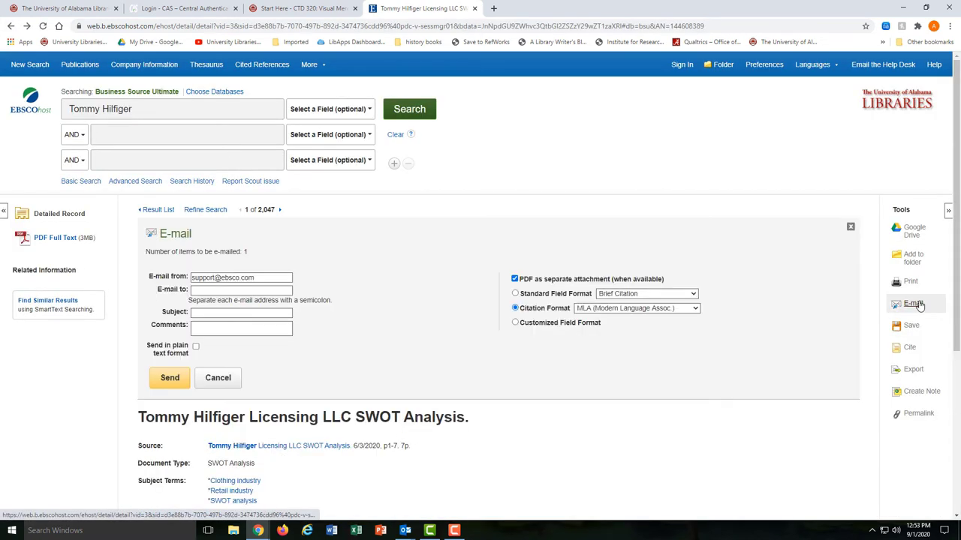
{"action": "left_click", "coordinate": [225, 380]}
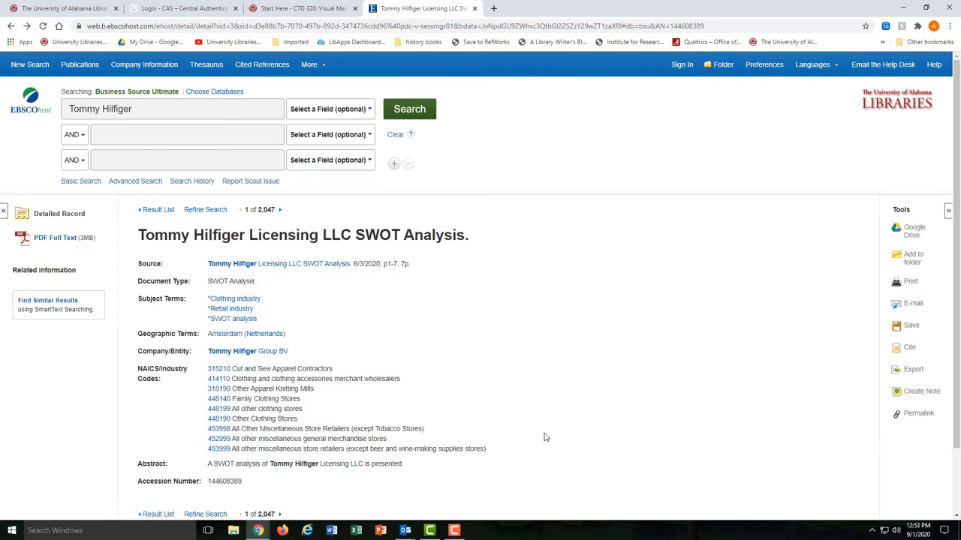
{"action": "left_click", "coordinate": [911, 348]}
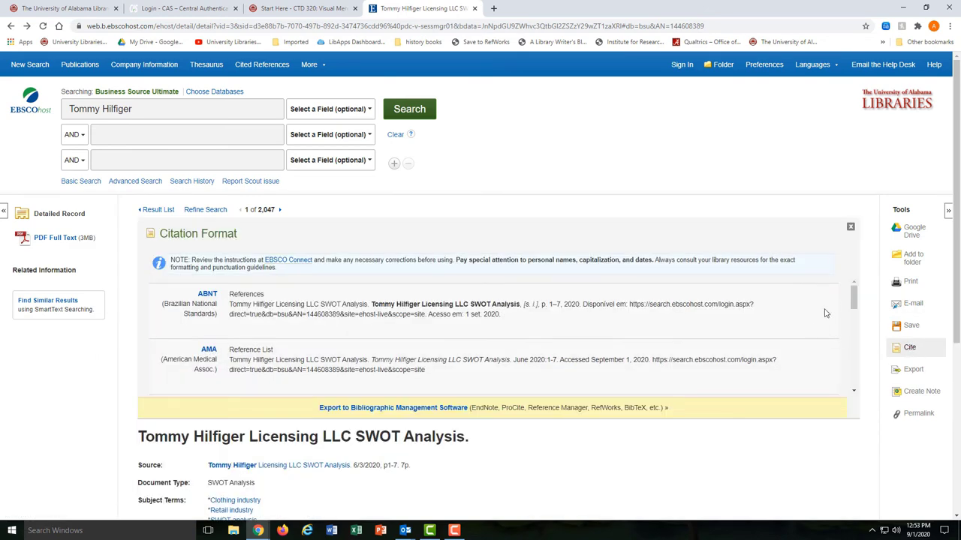
{"action": "left_click_drag", "start_coordinate": [853, 297], "coordinate": [853, 321]}
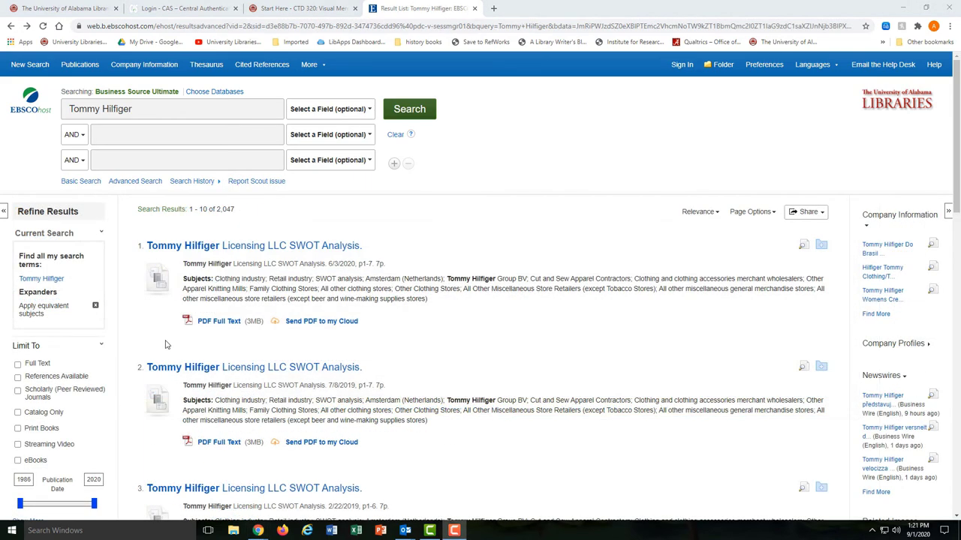
- Expand the Source Types filter on the Tommy Hilfiger results to list every type, including SWOT Analyses
{"action": "scroll", "coordinate": [166, 345], "scroll_direction": "down", "scroll_amount": 3}
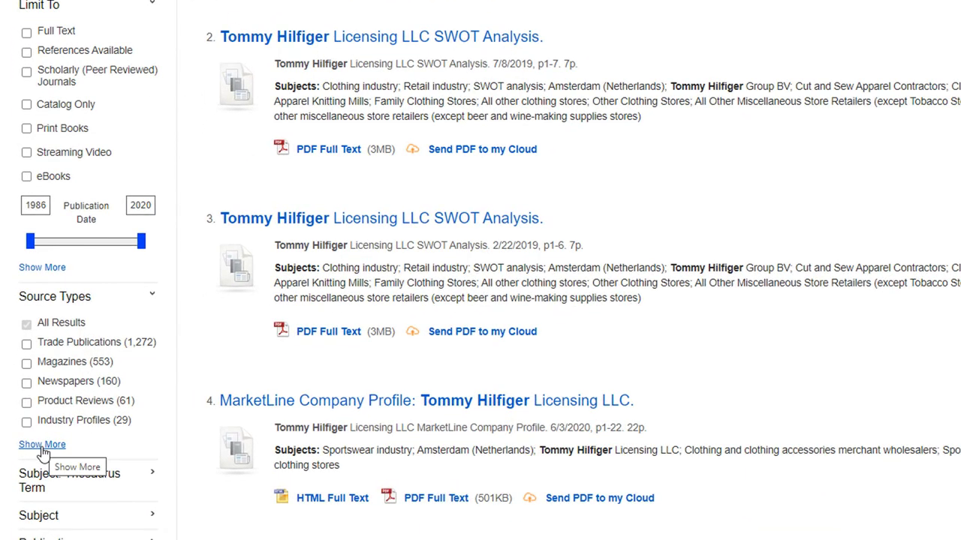
{"action": "left_click", "coordinate": [43, 446]}
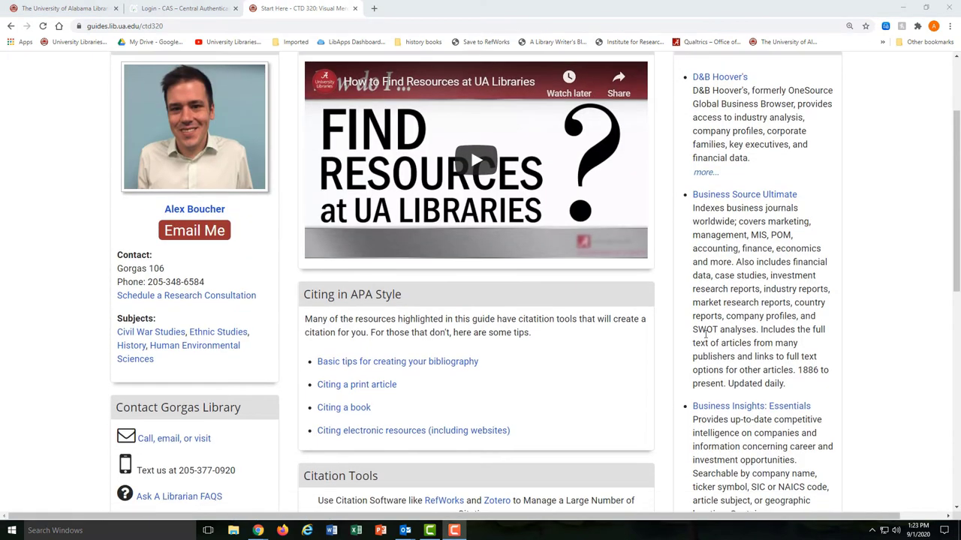
{"action": "scroll", "coordinate": [480, 300], "scroll_direction": "down", "scroll_amount": 1}
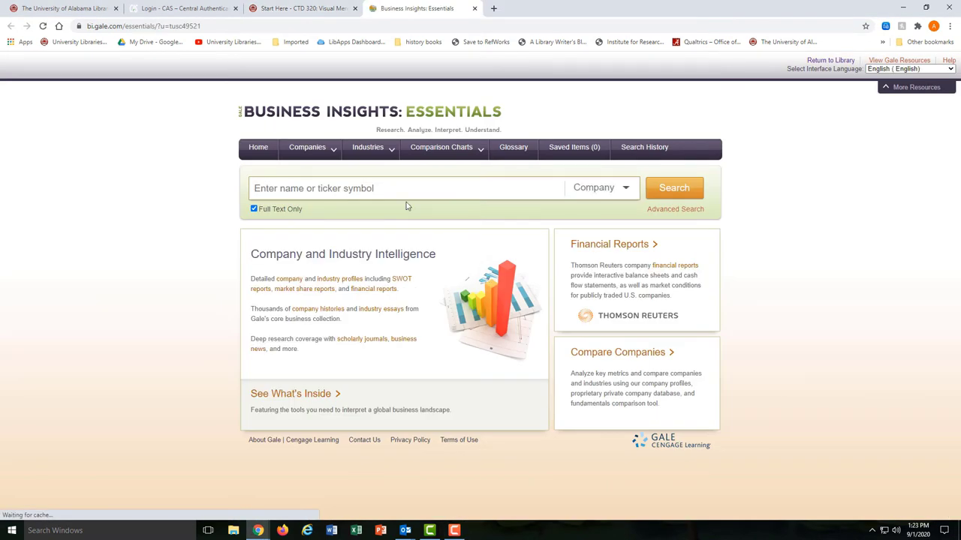
- Run a company search for Michael Kors USA and open its Michael Kors USA (CPRI) profile
{"action": "left_click", "coordinate": [405, 188]}
{"action": "type", "text": "michael kors"}
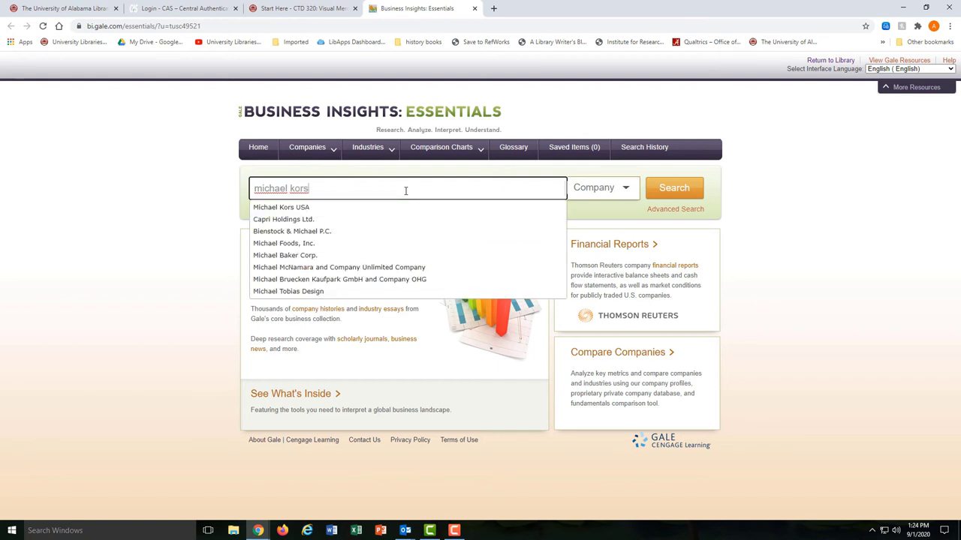
{"action": "left_click", "coordinate": [324, 208]}
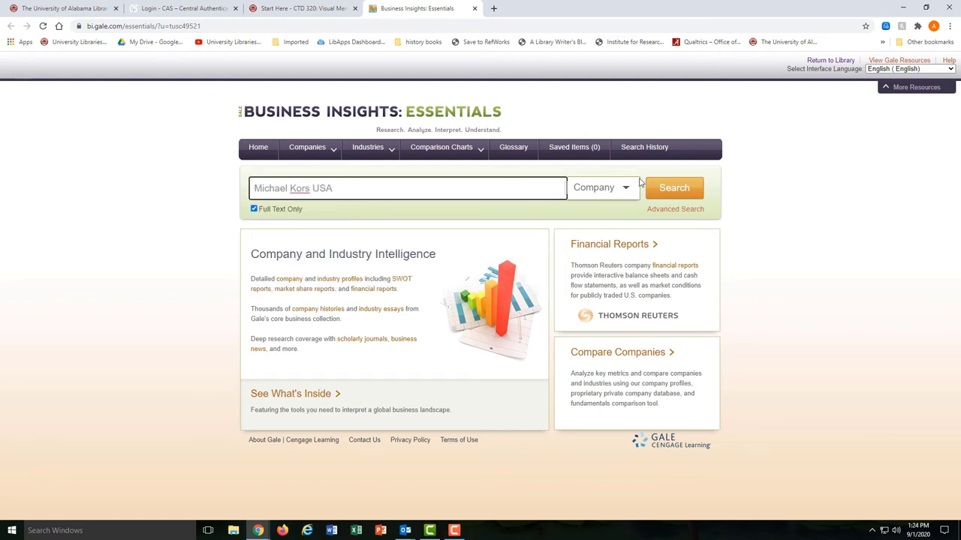
{"action": "left_click", "coordinate": [679, 195]}
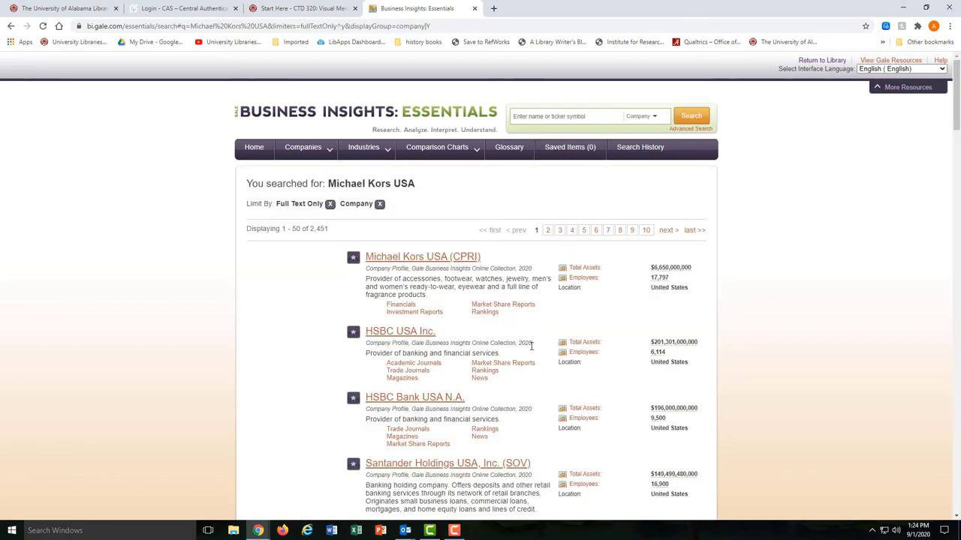
{"action": "left_click", "coordinate": [411, 258]}
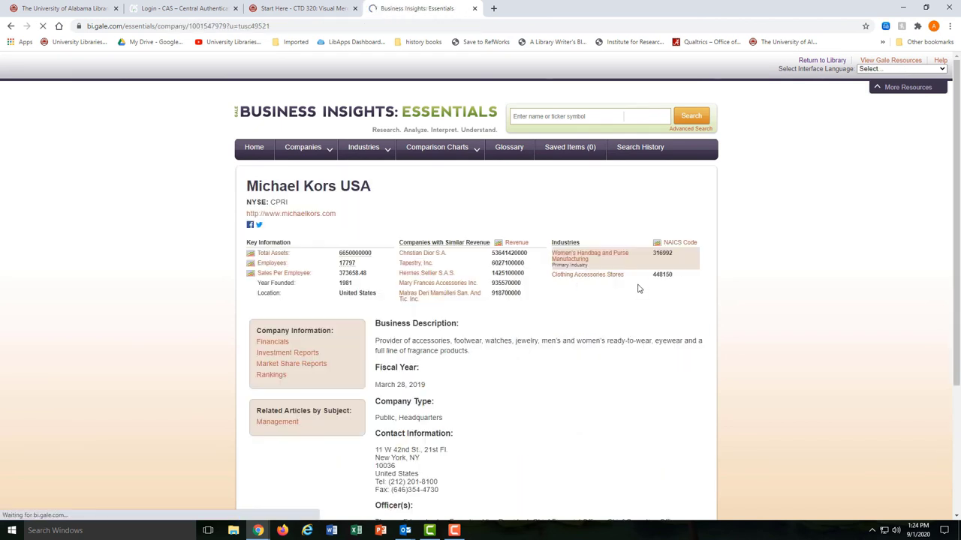
{"action": "scroll", "coordinate": [640, 327], "scroll_direction": "down", "scroll_amount": 1}
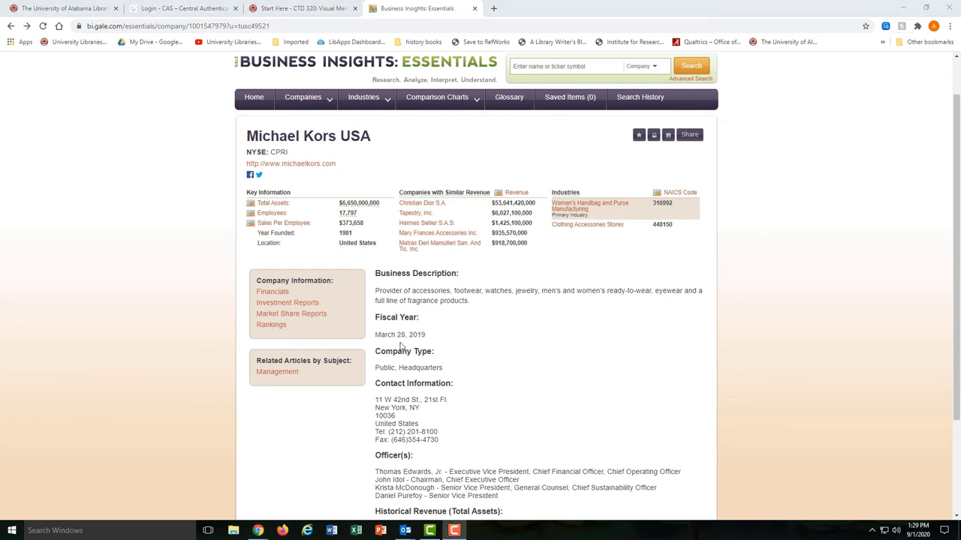
{"action": "mouse_move", "coordinate": [319, 106]}
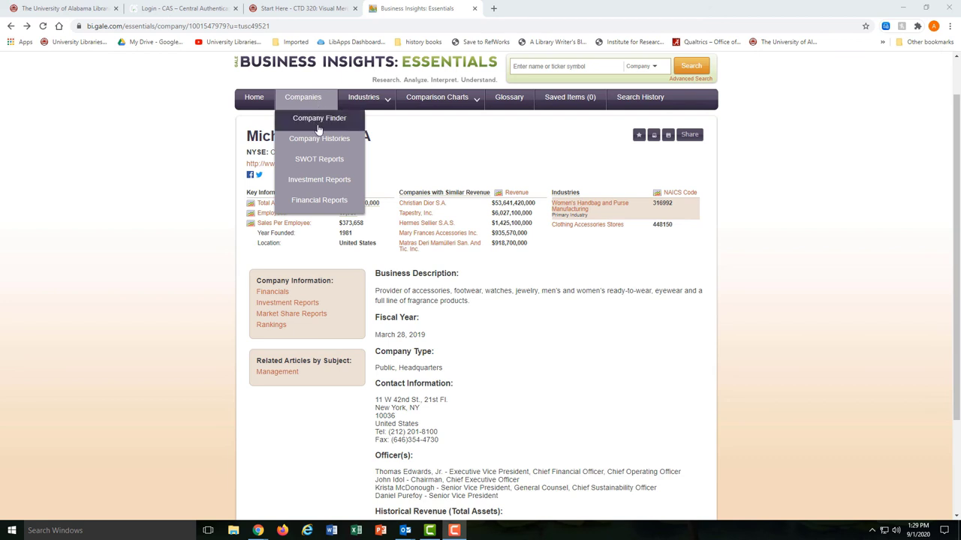
- Open the SWOT Reports listing of 1,000 reports and focus the Search Within Results box
{"action": "left_click", "coordinate": [314, 158]}
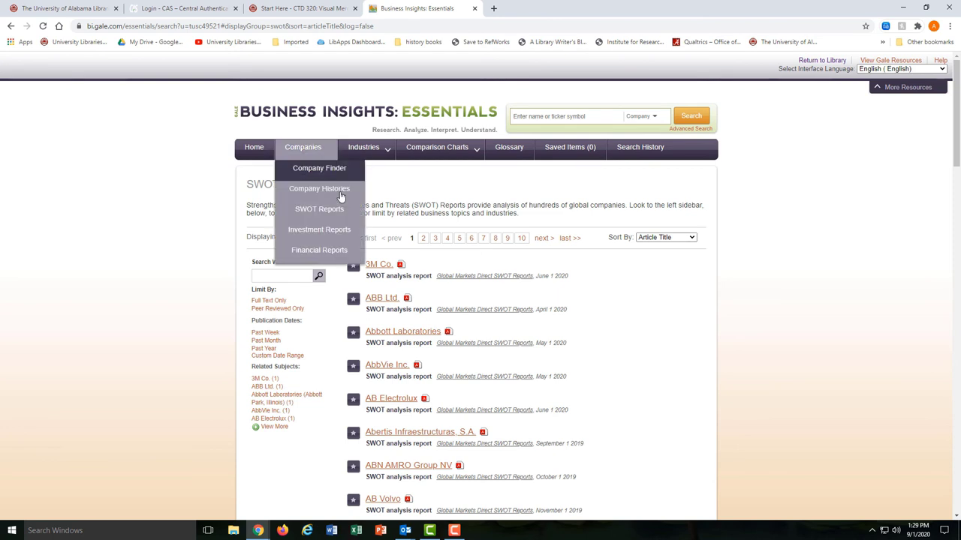
{"action": "scroll", "coordinate": [381, 268], "scroll_direction": "down", "scroll_amount": 2}
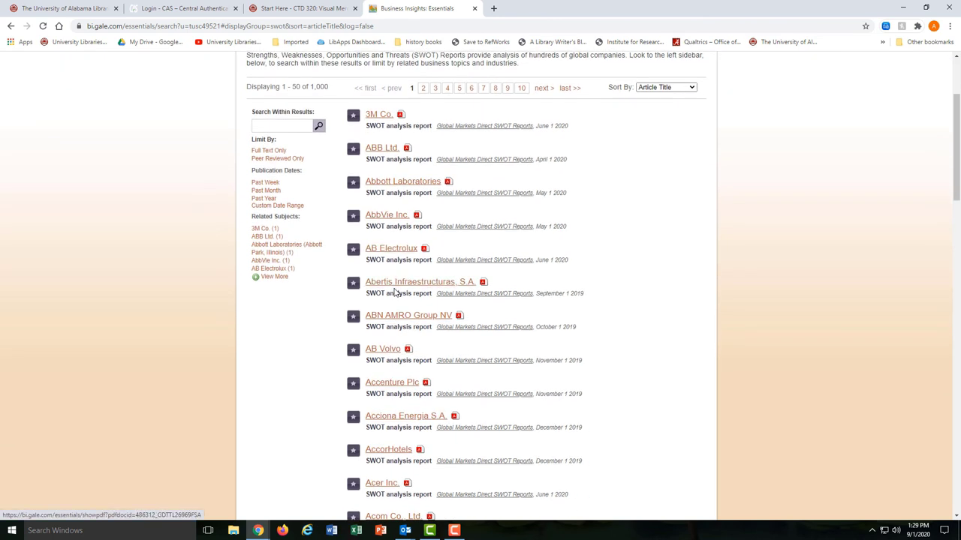
{"action": "left_click", "coordinate": [287, 123]}
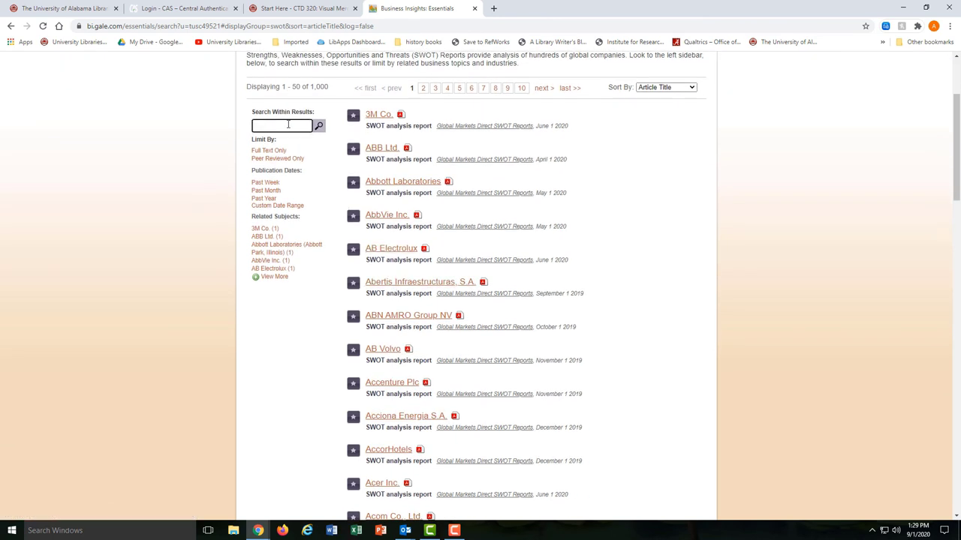